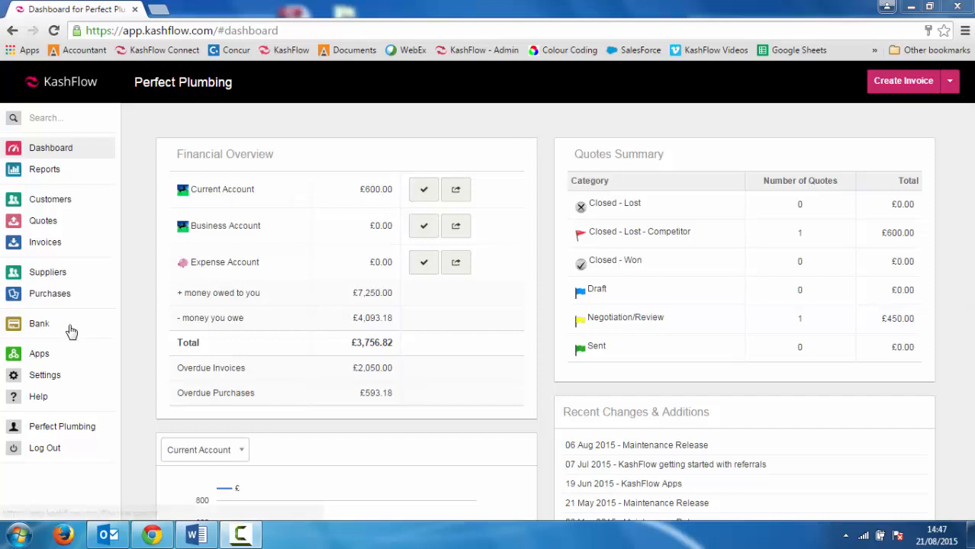
# - Open the transaction matching rules for the Business Account's bank feed
pyautogui.click(36, 327)
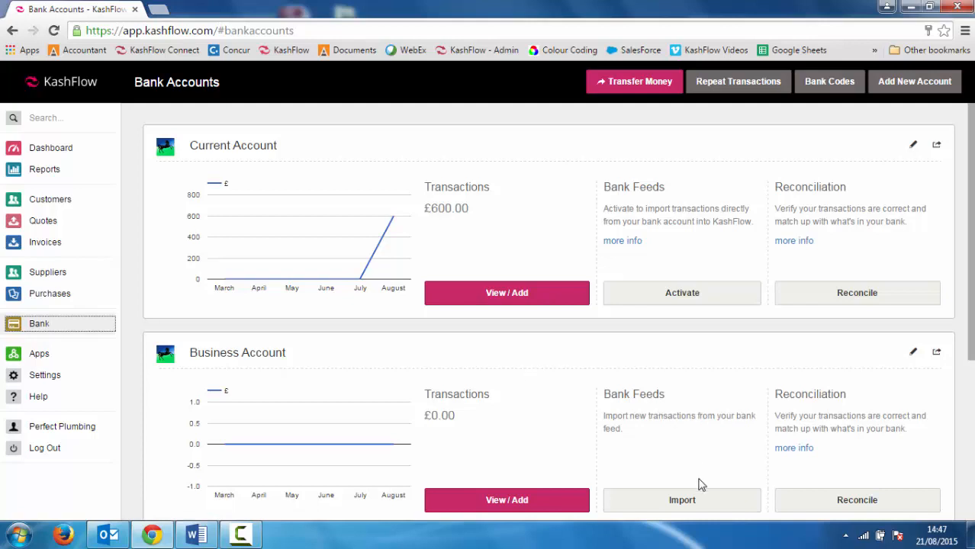
pyautogui.click(685, 503)
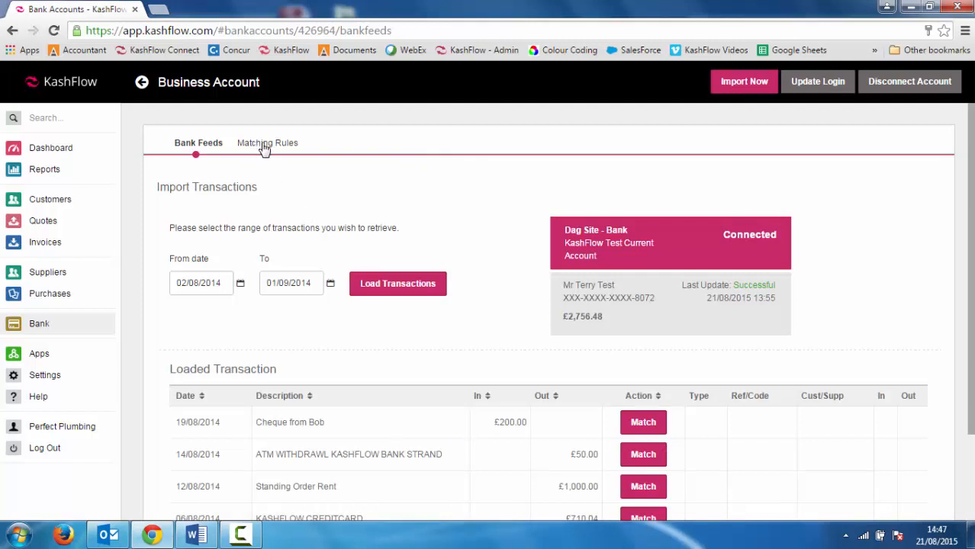
pyautogui.click(264, 145)
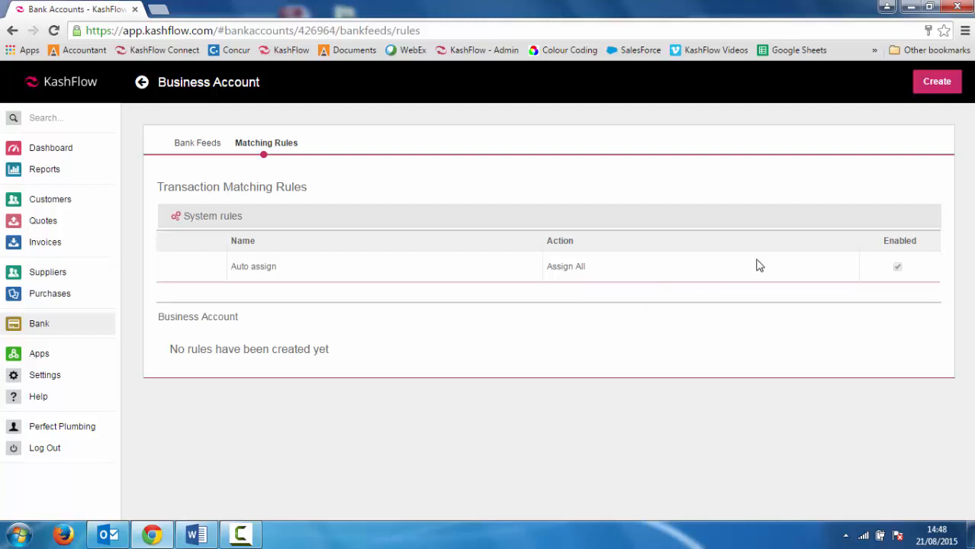
# - Start a new matching rule that creates a transaction for Money In entries containing "interest"
pyautogui.click(945, 84)
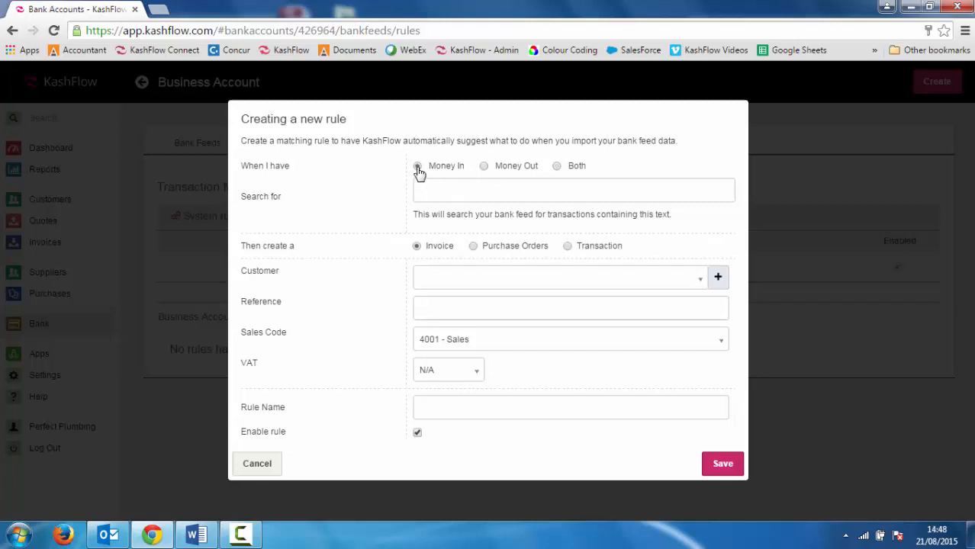
pyautogui.click(438, 190)
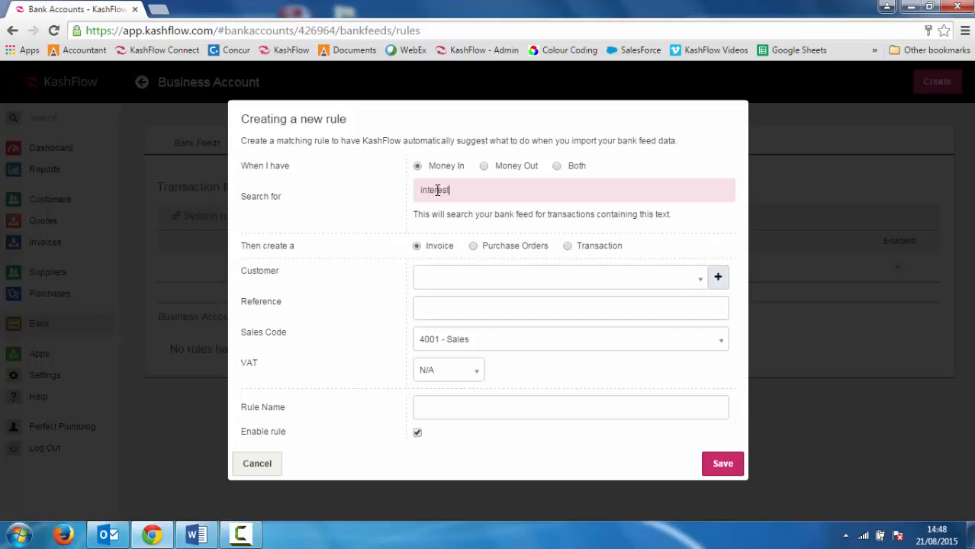
pyautogui.click(569, 248)
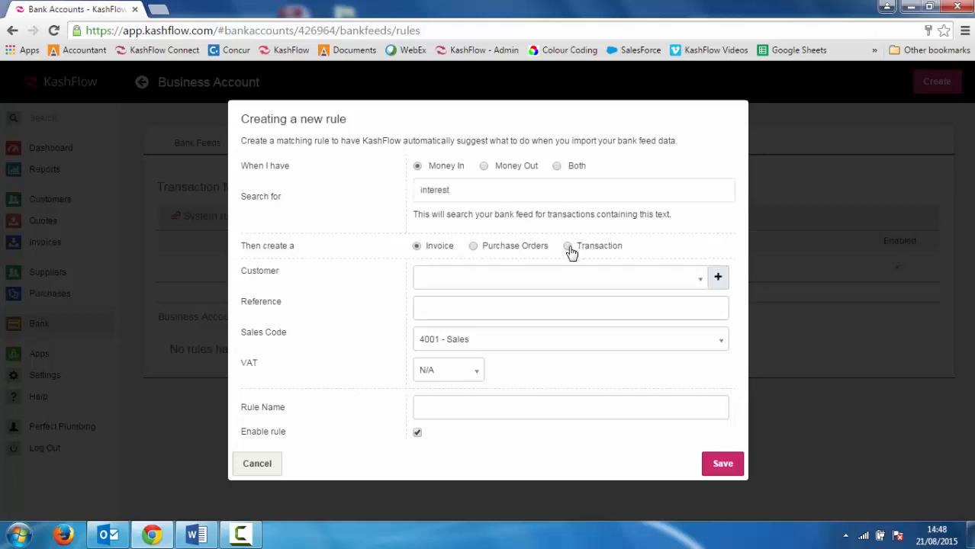
# - Assign code 7903 - Interest Received to the rule, name it Interest and save it
pyautogui.click(568, 278)
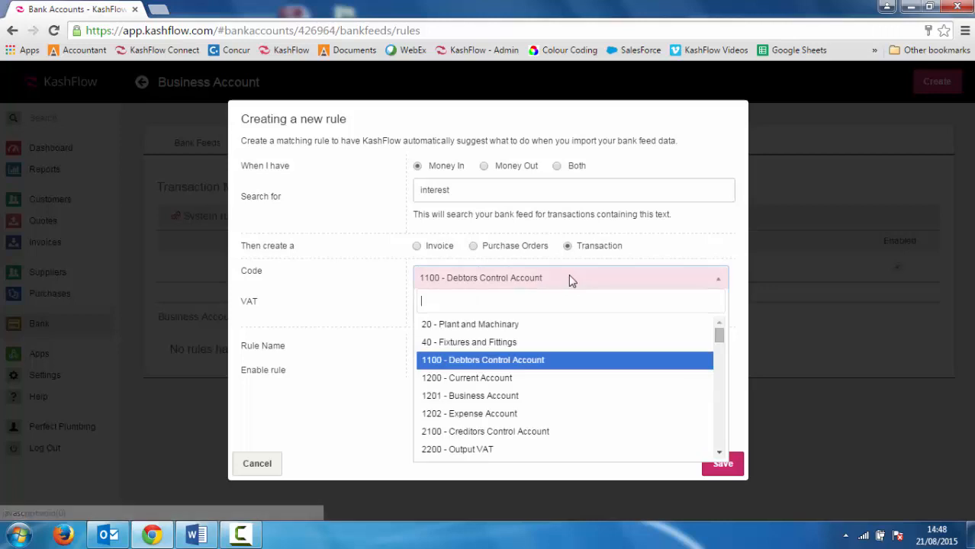
pyautogui.write('inter')
pyautogui.click(542, 348)
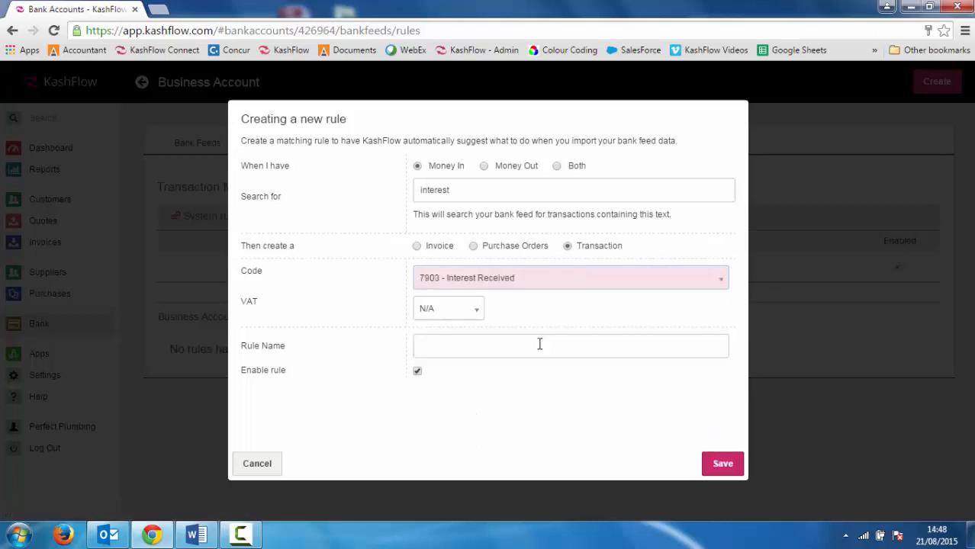
pyautogui.click(441, 352)
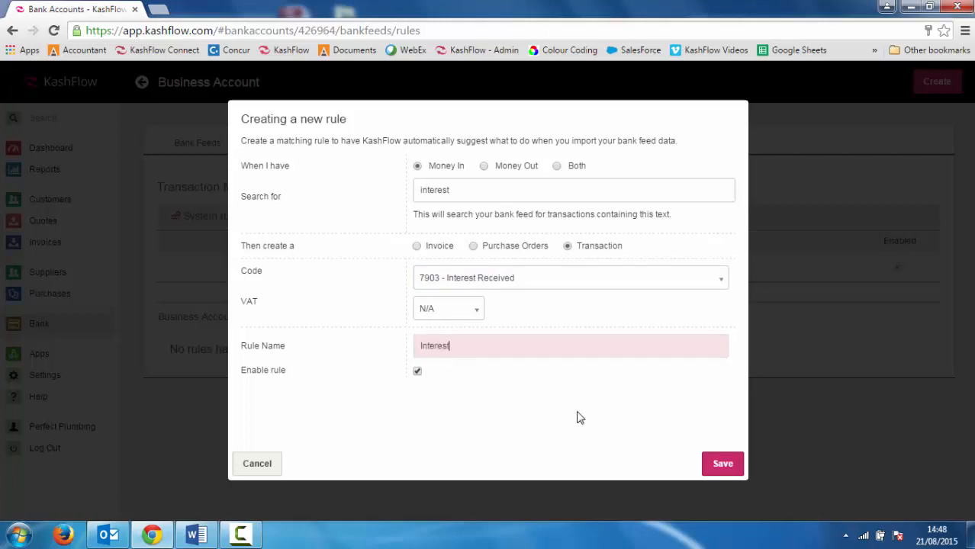
pyautogui.click(710, 473)
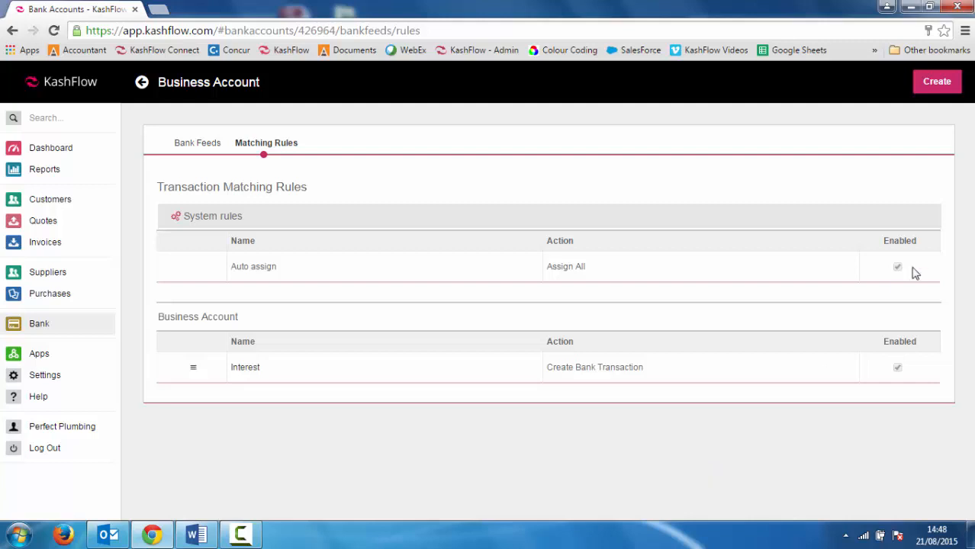
# - Start another matching rule that creates a transaction for Money Out entries containing "rent"
pyautogui.click(933, 90)
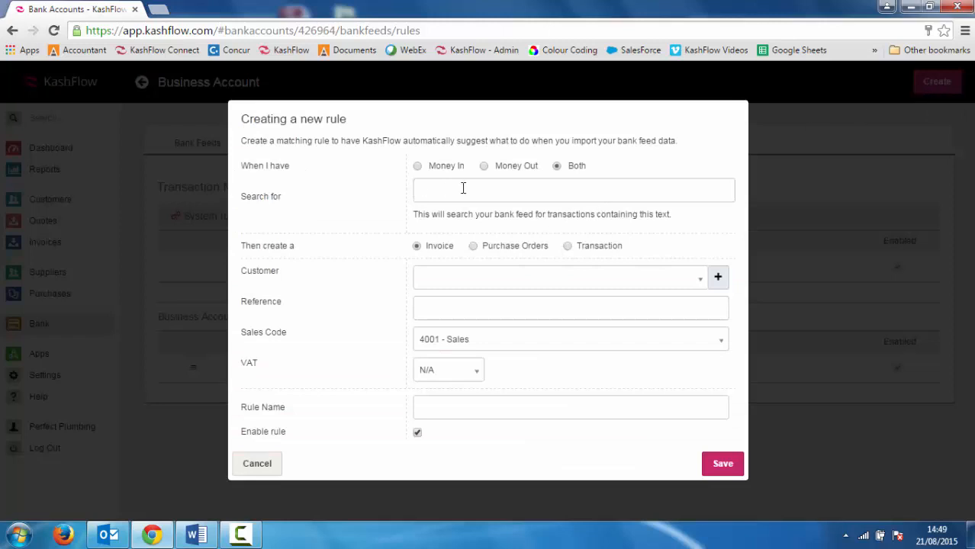
pyautogui.click(484, 166)
pyautogui.click(486, 189)
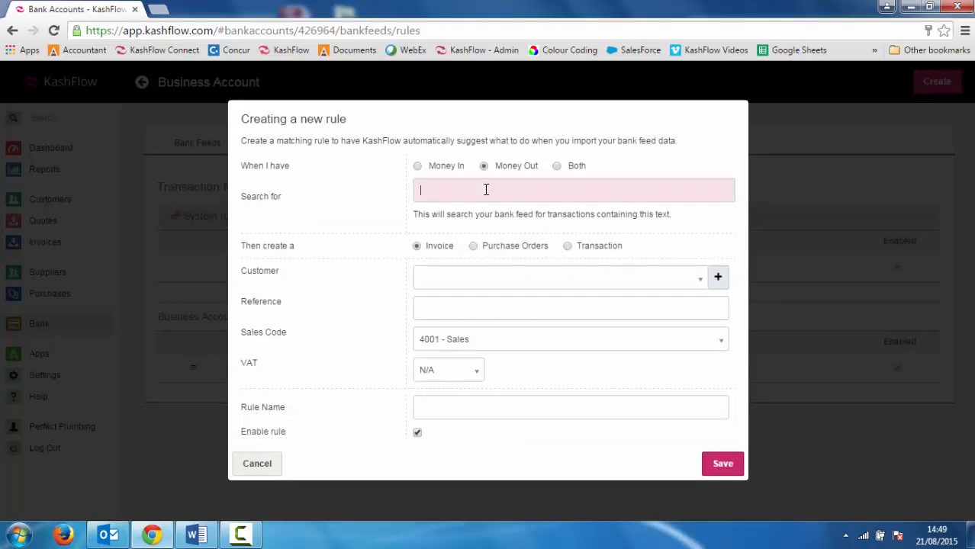
pyautogui.write('rent')
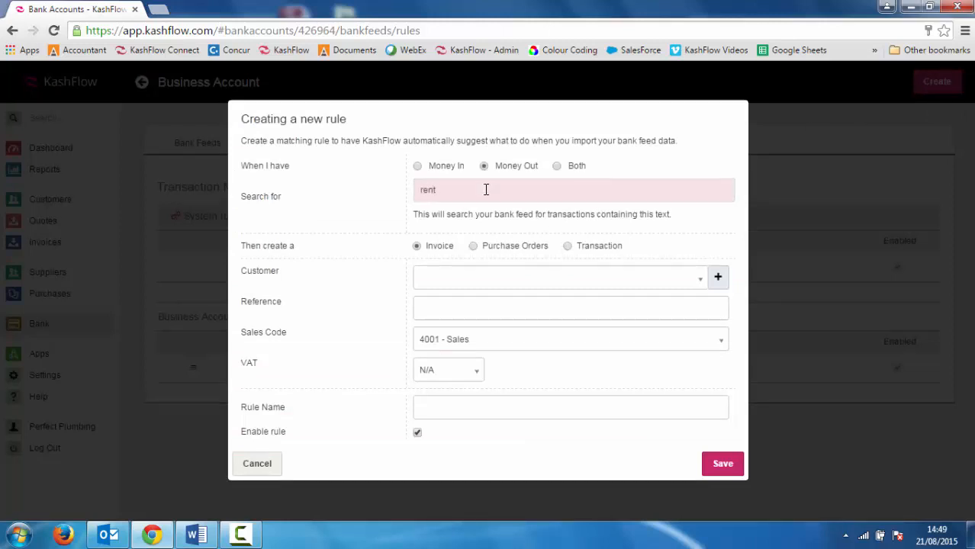
pyautogui.click(569, 247)
# - Set the rule's code to 7100 - Rent with 20% VAT, name it Rent and save it
pyautogui.click(566, 279)
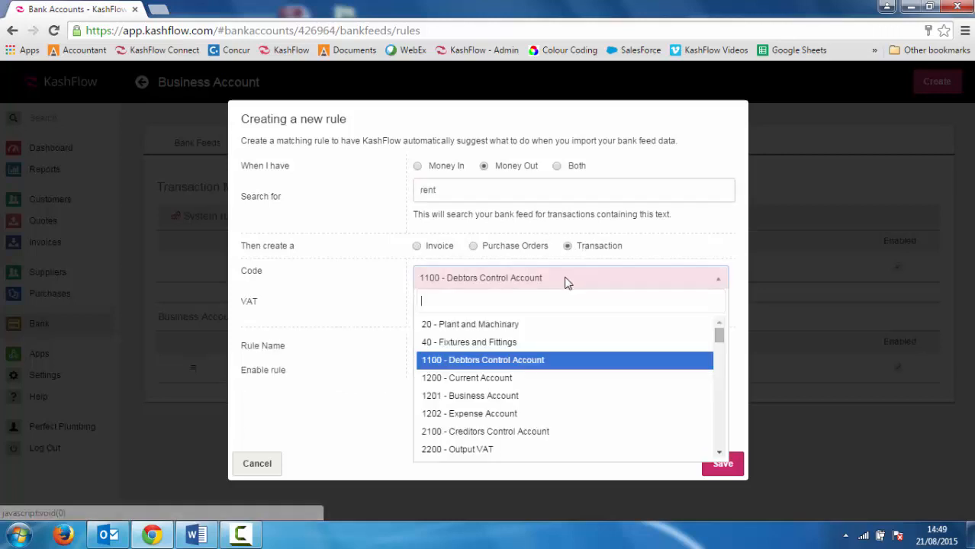
pyautogui.write('rent')
pyautogui.click(509, 347)
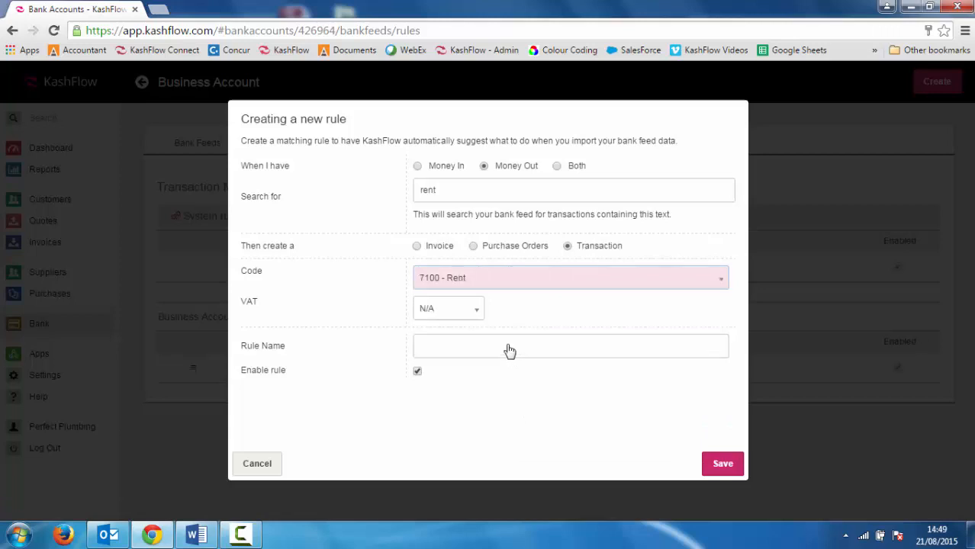
pyautogui.click(463, 318)
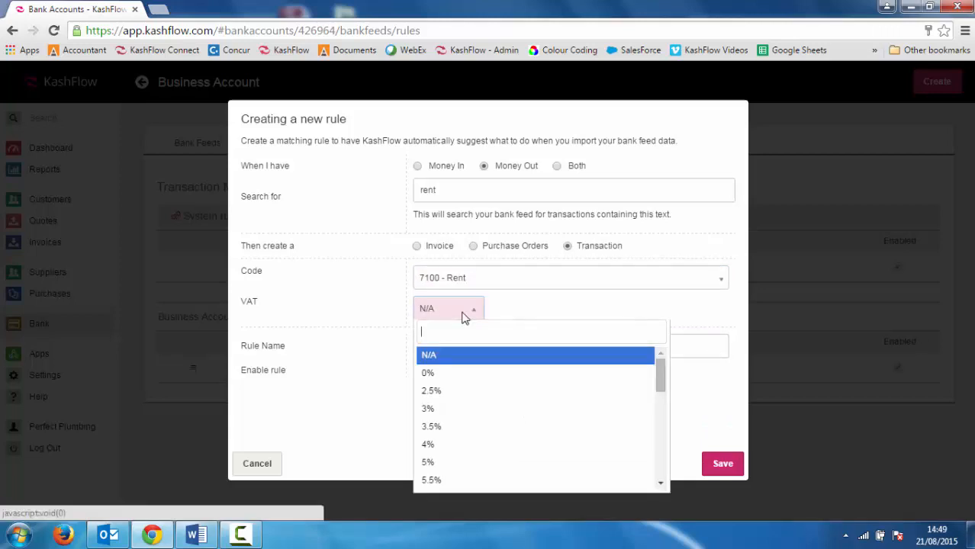
pyautogui.write('20')
pyautogui.click(452, 357)
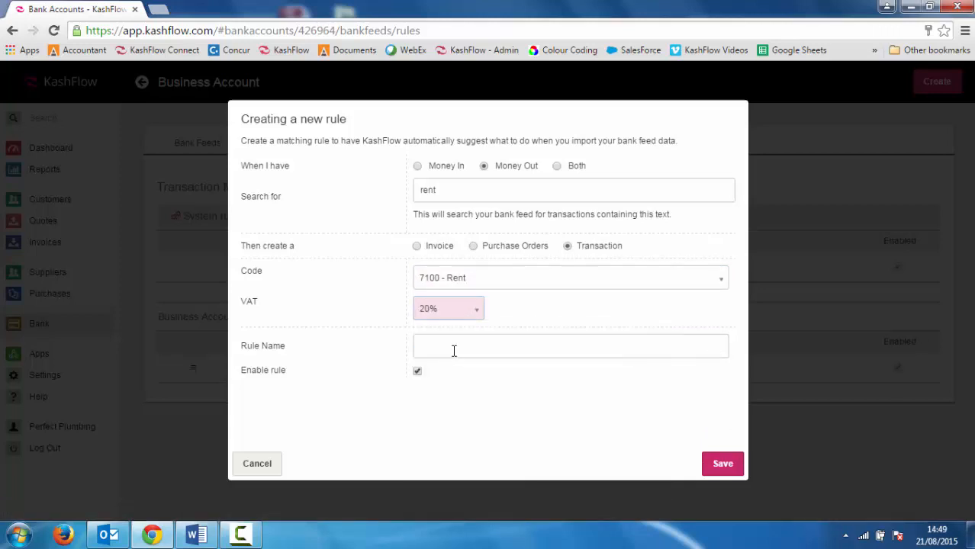
pyautogui.click(454, 348)
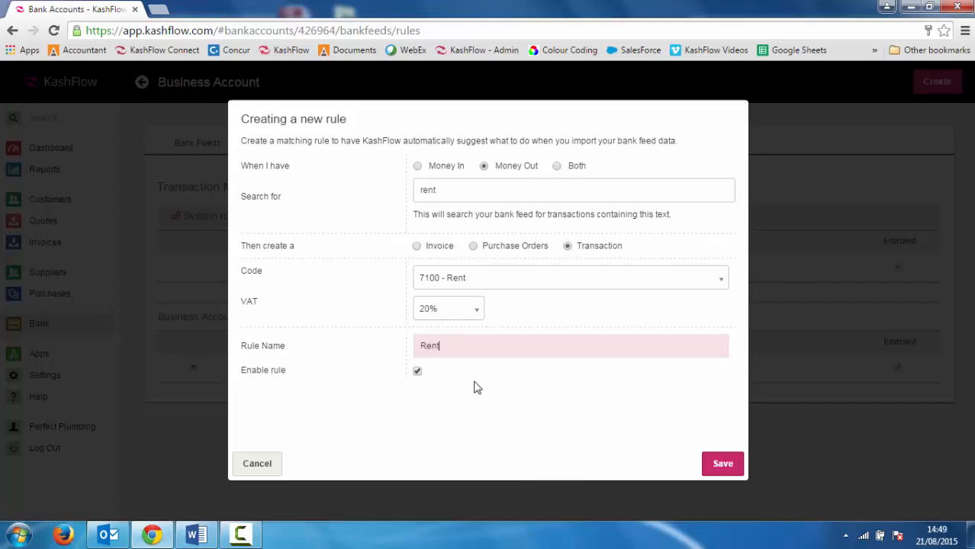
pyautogui.click(718, 466)
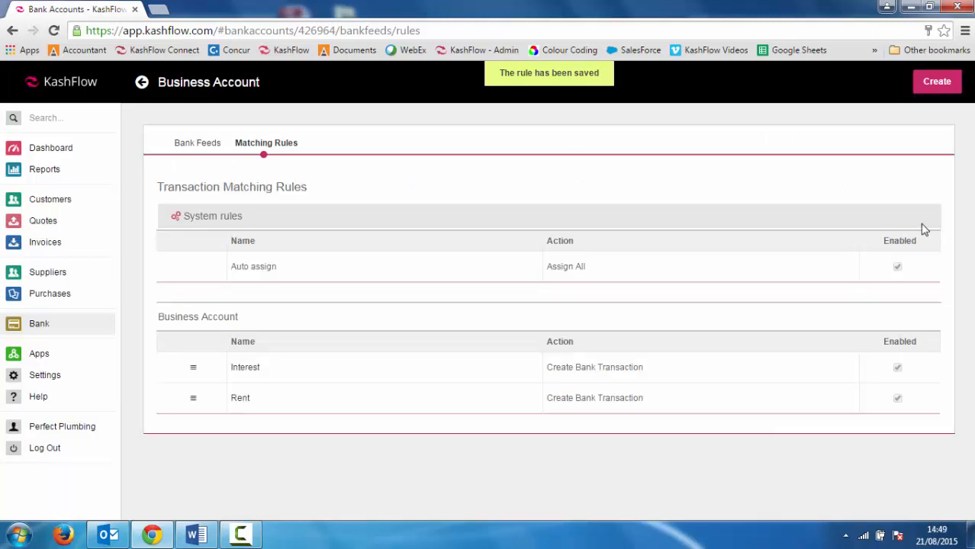
# - Start a third matching rule that creates a transaction for Money Out entries containing "kashflow"
pyautogui.click(931, 84)
pyautogui.click(485, 166)
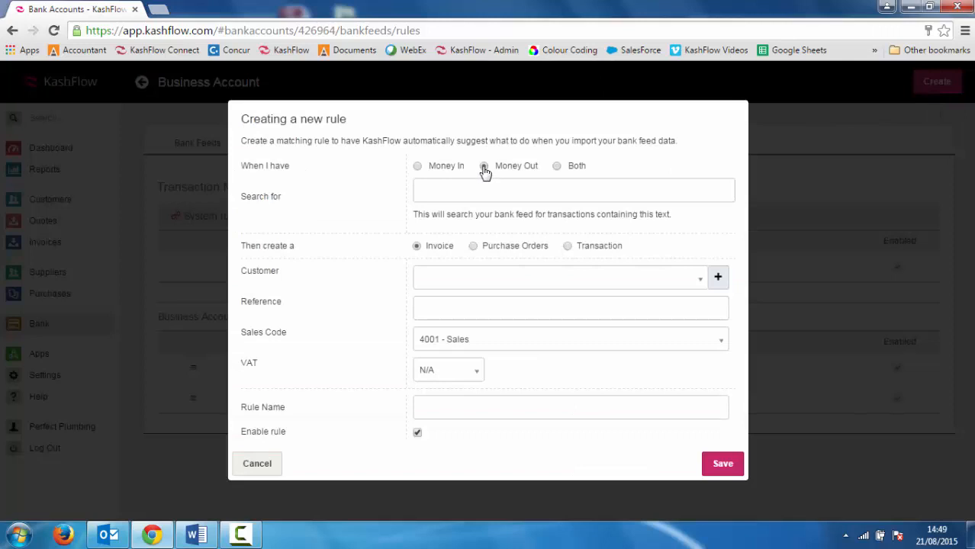
pyautogui.click(484, 190)
pyautogui.write('kashflow')
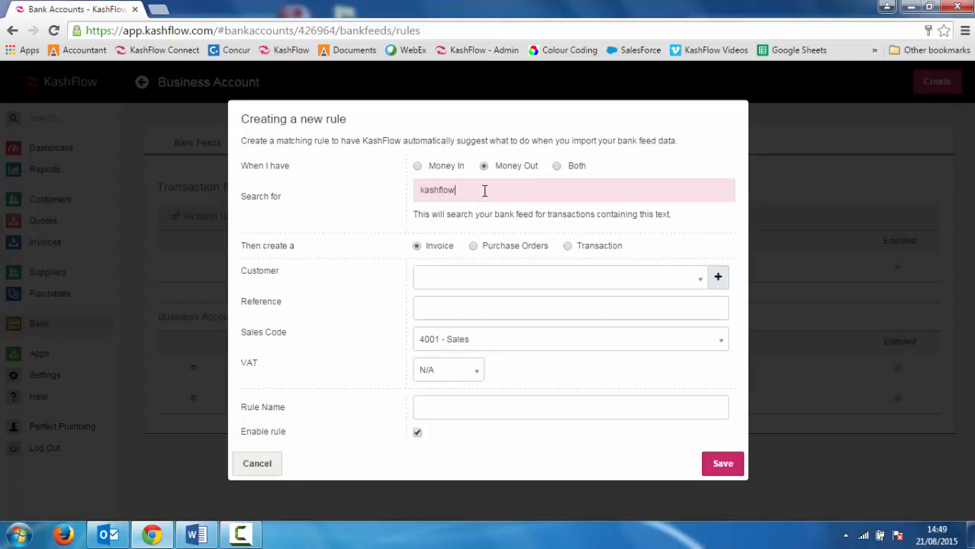
pyautogui.click(567, 248)
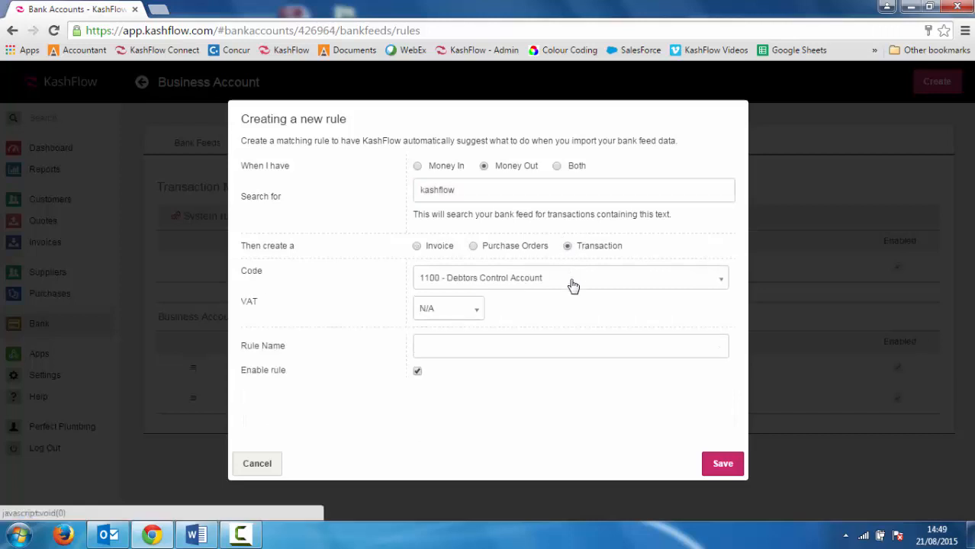
# - Set the rule's code to 7406 - Subsistence with 20% VAT, name it Subs and save it
pyautogui.click(573, 282)
pyautogui.write('sub')
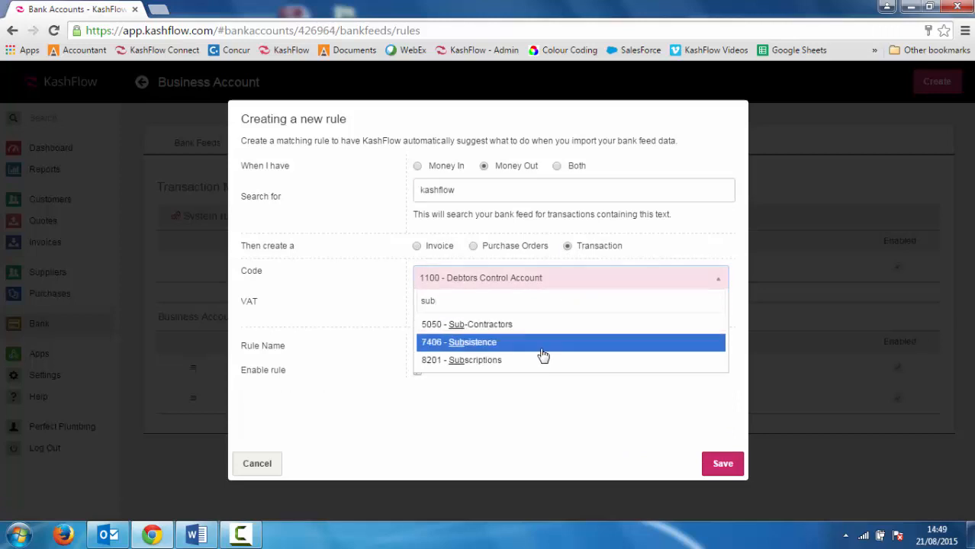
pyautogui.click(544, 351)
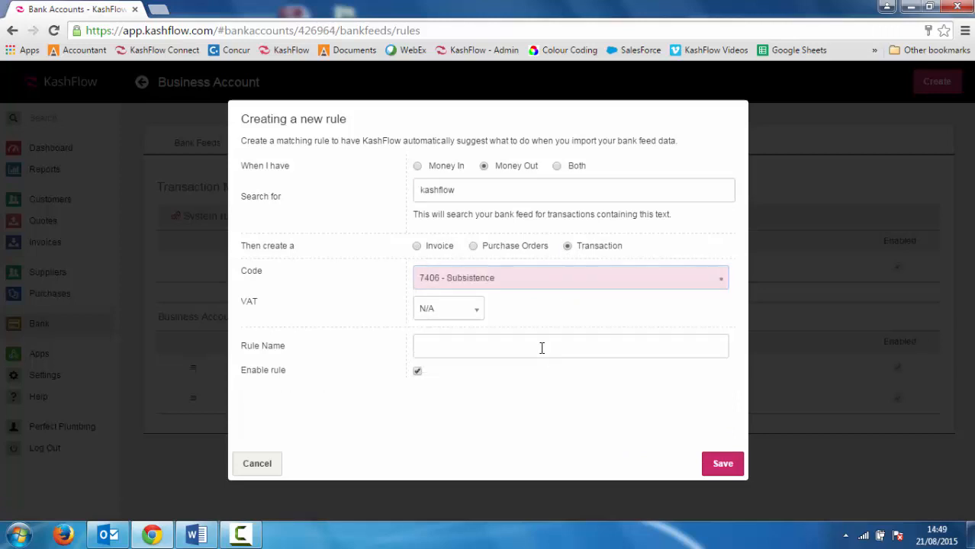
pyautogui.click(473, 313)
pyautogui.write('20')
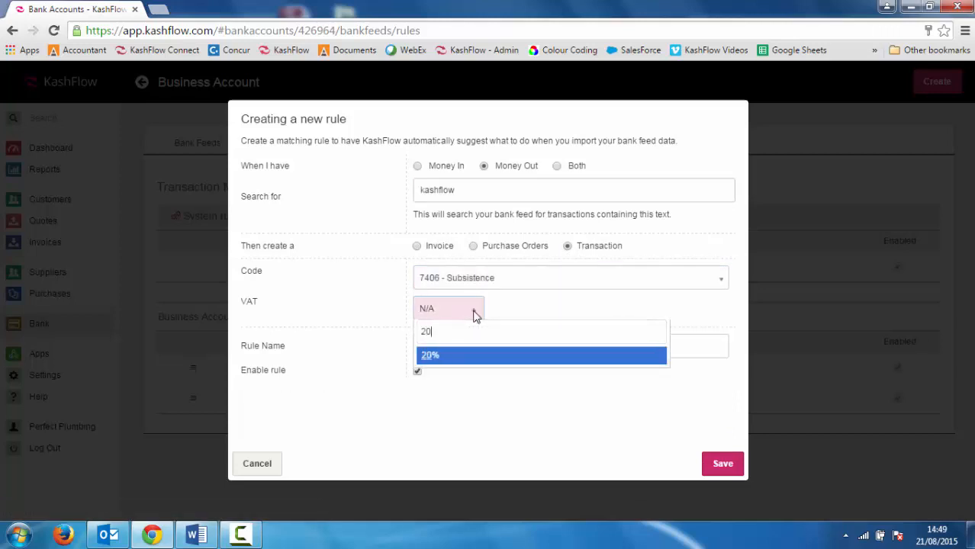
pyautogui.click(460, 363)
pyautogui.click(459, 348)
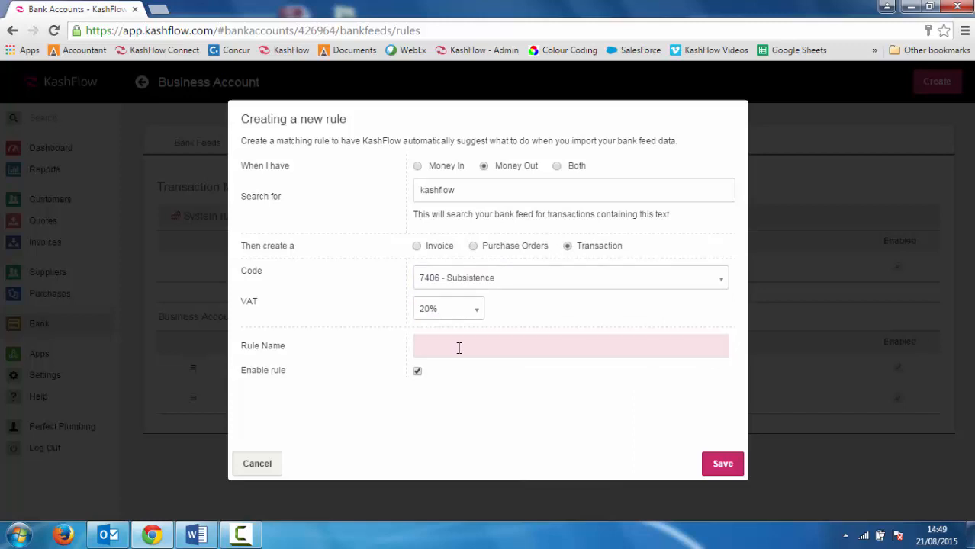
pyautogui.write('Subs')
pyautogui.click(717, 465)
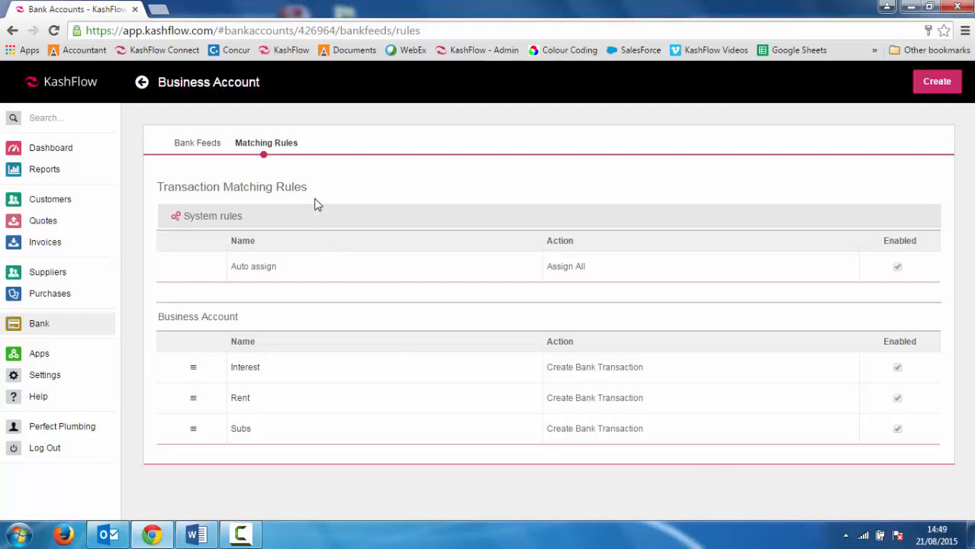
# - Return to the Business Account's bank feed and set the import start date to 01/04/2014
pyautogui.click(199, 145)
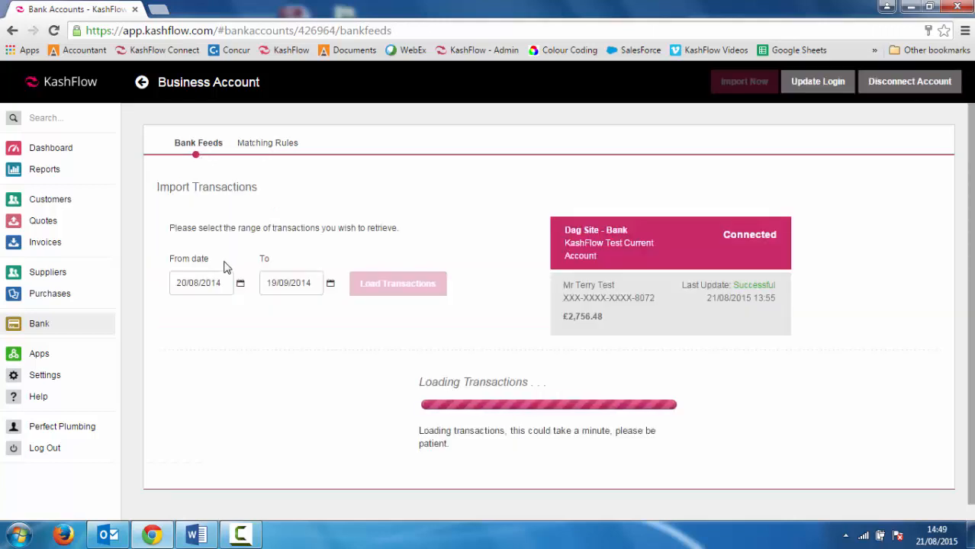
pyautogui.click(223, 283)
pyautogui.click(226, 308)
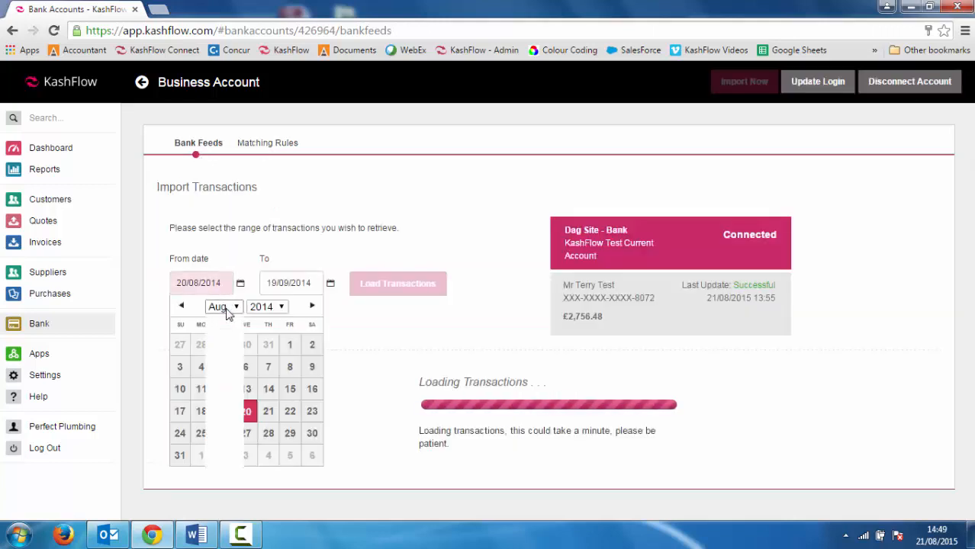
pyautogui.click(215, 358)
pyautogui.click(223, 345)
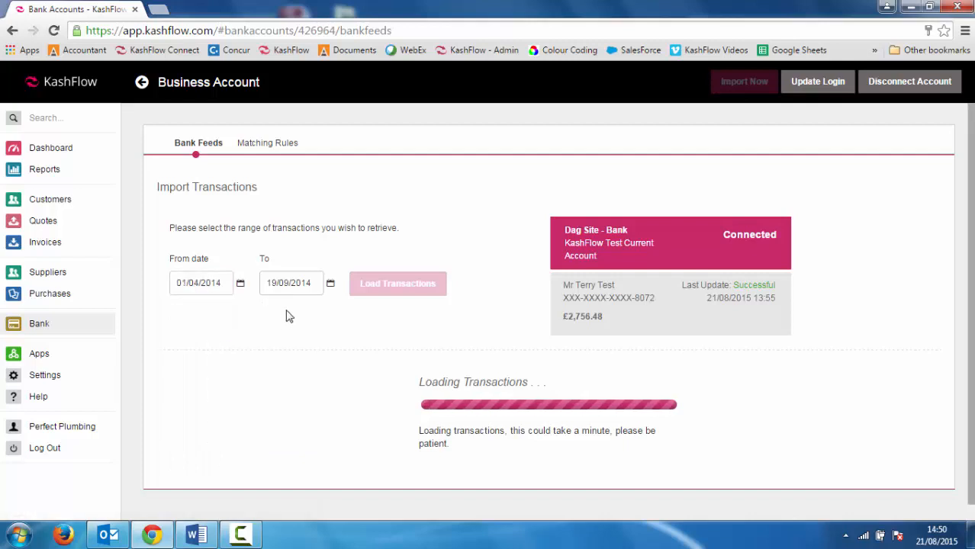
# - Set the import end date to 30/04/2014 and load the transactions for that range
pyautogui.click(300, 283)
pyautogui.click(309, 306)
pyautogui.click(309, 360)
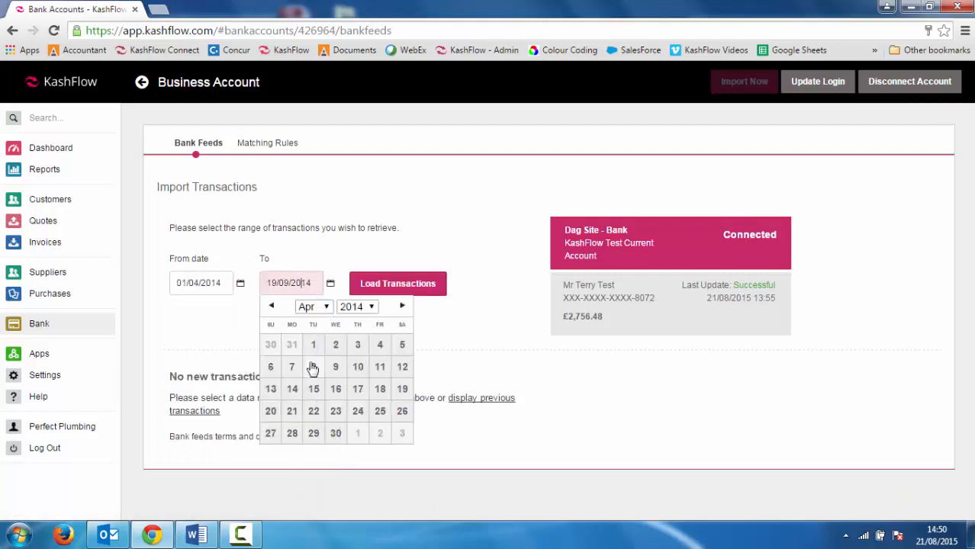
pyautogui.click(336, 433)
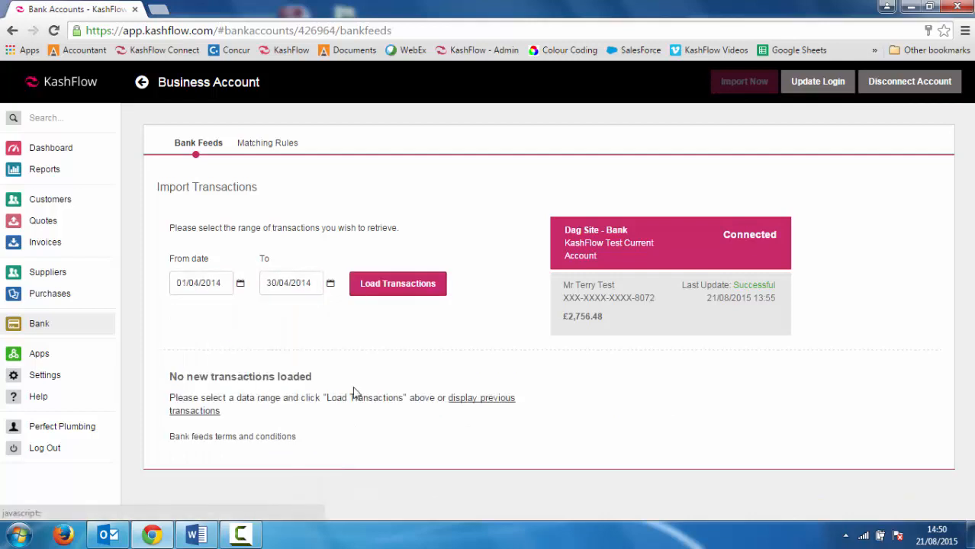
pyautogui.click(388, 284)
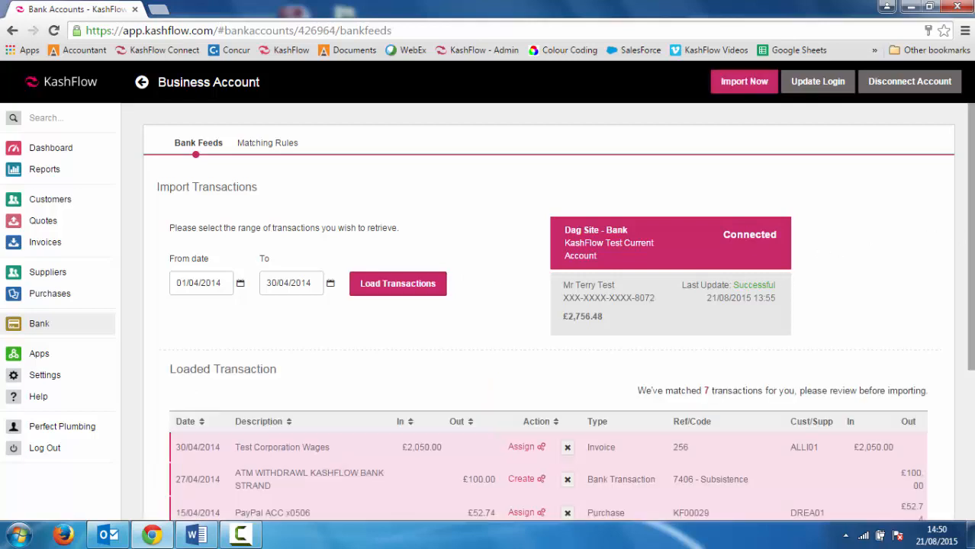
# - Import the matched transactions into the Business Account and return to the dashboard after reviewing them
pyautogui.moveTo(971, 237); pyautogui.dragTo(971, 397)
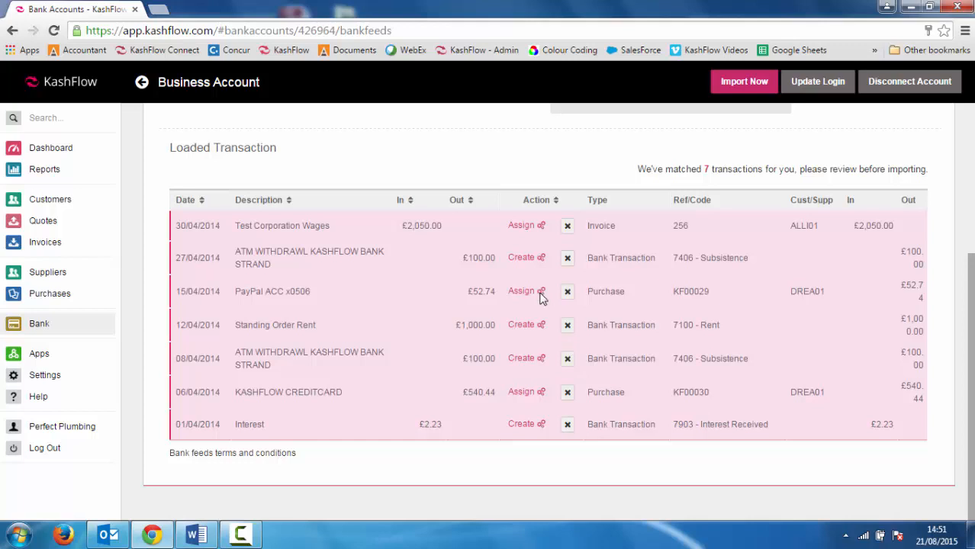
pyautogui.click(762, 82)
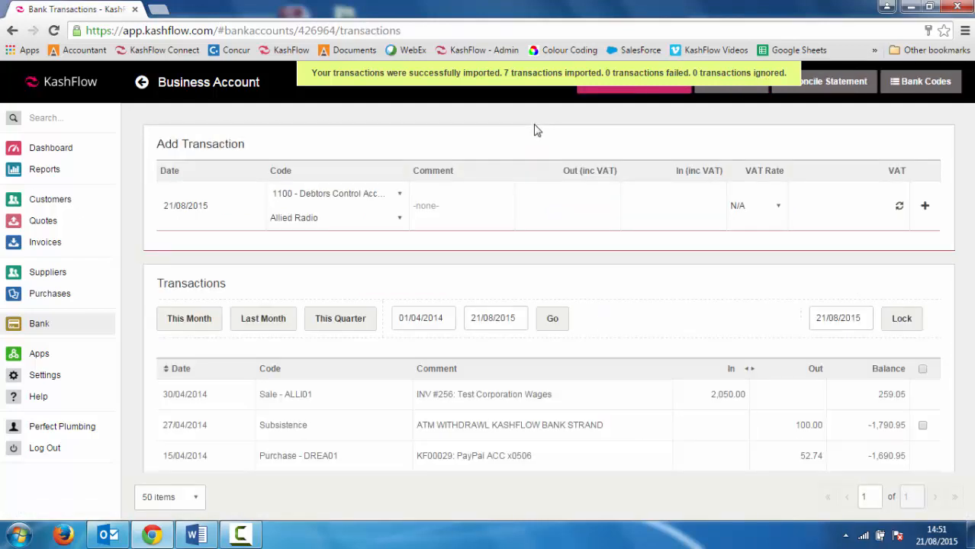
pyautogui.moveTo(972, 241); pyautogui.dragTo(972, 338)
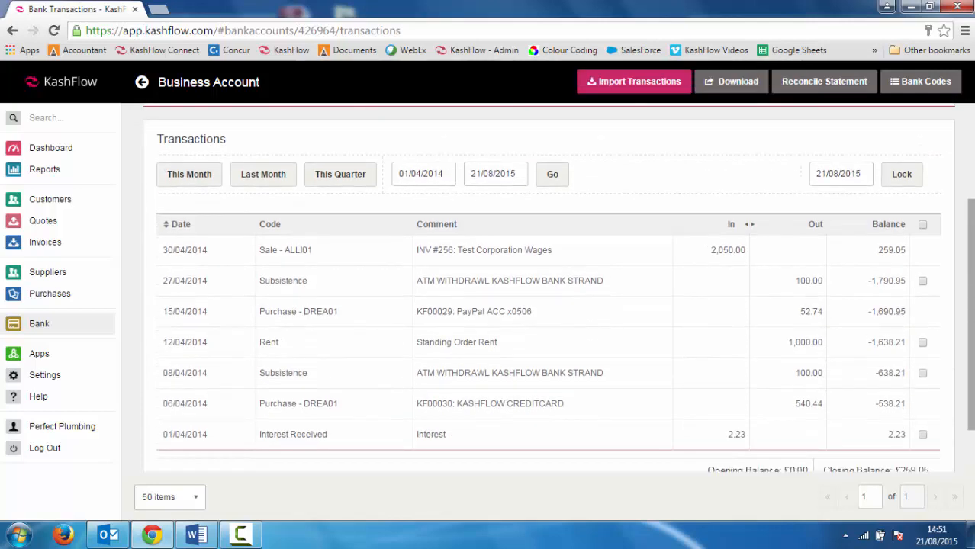
pyautogui.click(59, 151)
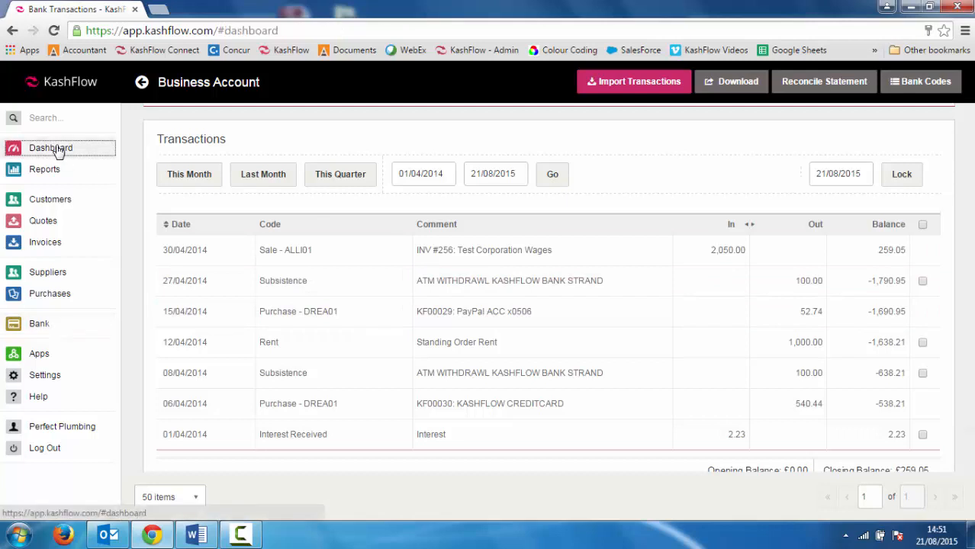